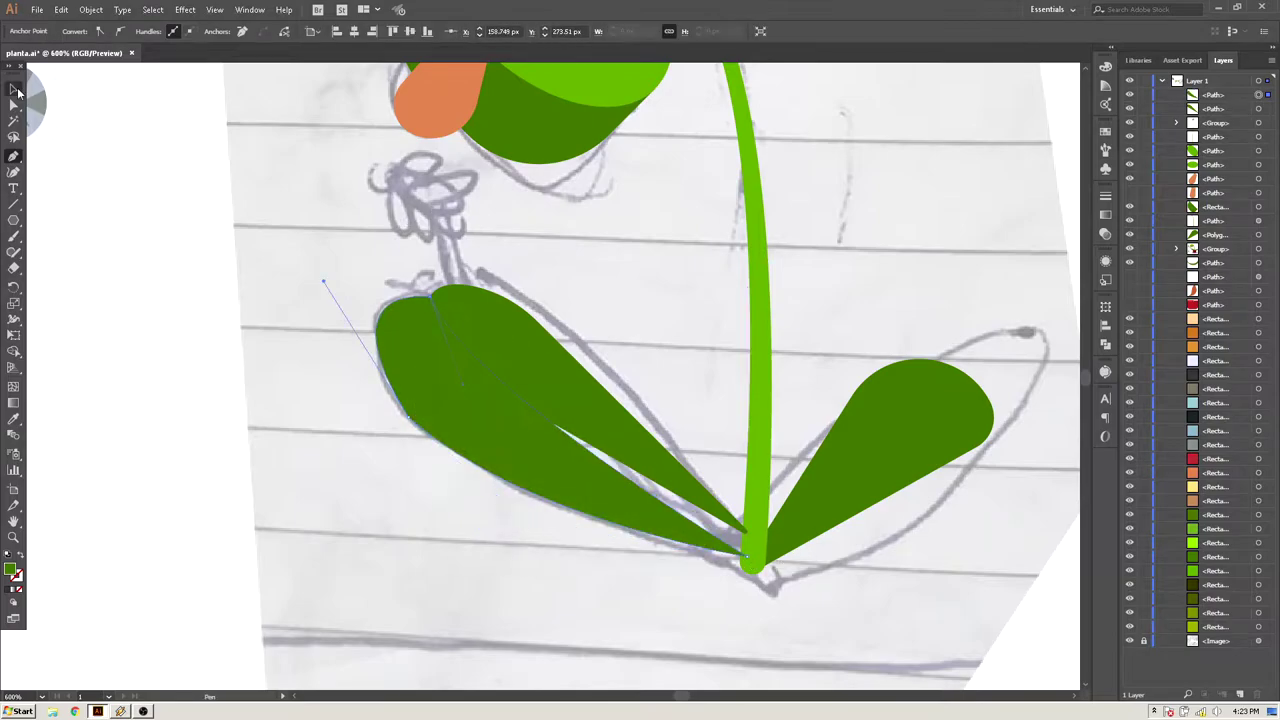
Show the leaf's anchor points for editing and pan the view down-left across the plant
click(14, 104)
drag(590, 277, 520, 347)
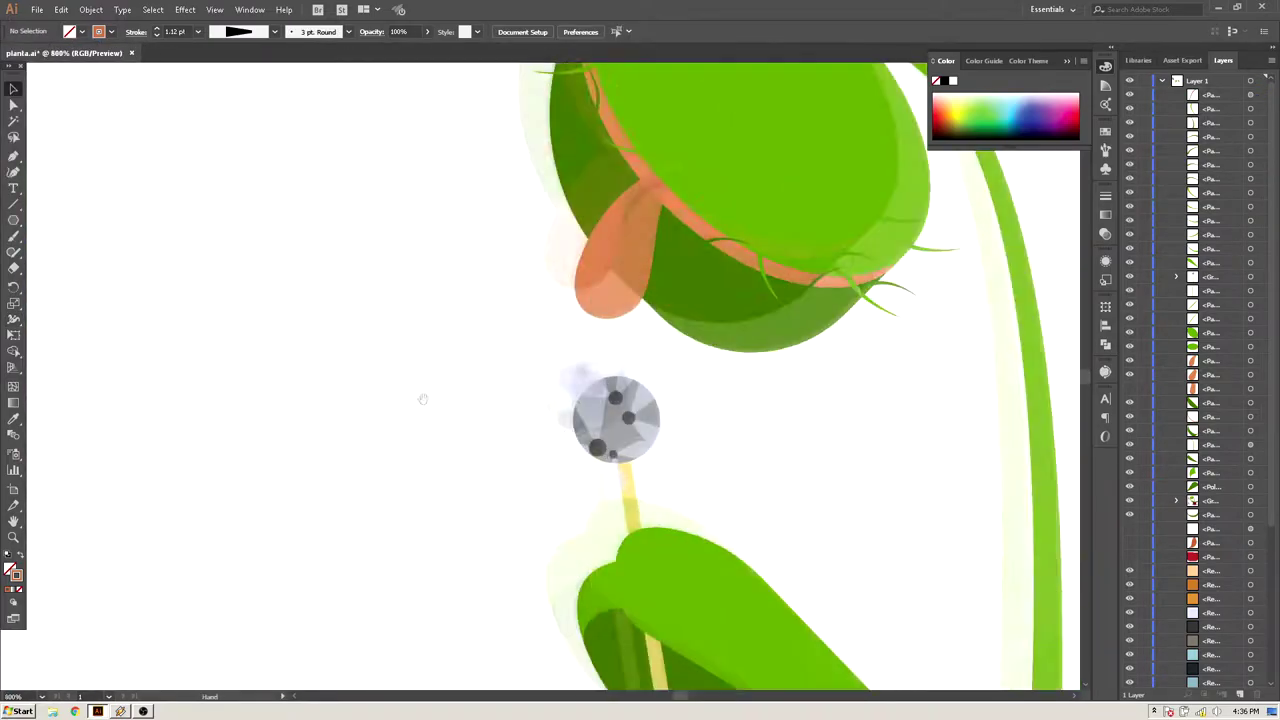
Switch to the Ellipse tool (L) to start the ground-shadow ellipse
key(l)
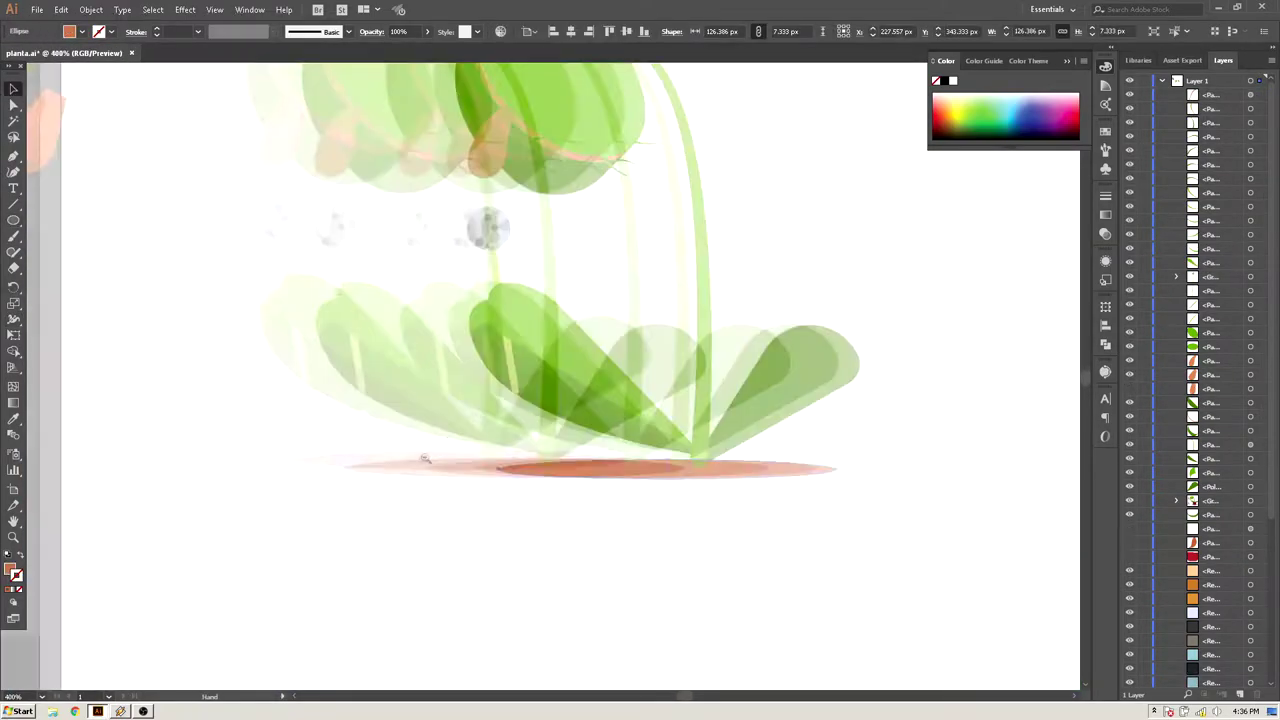